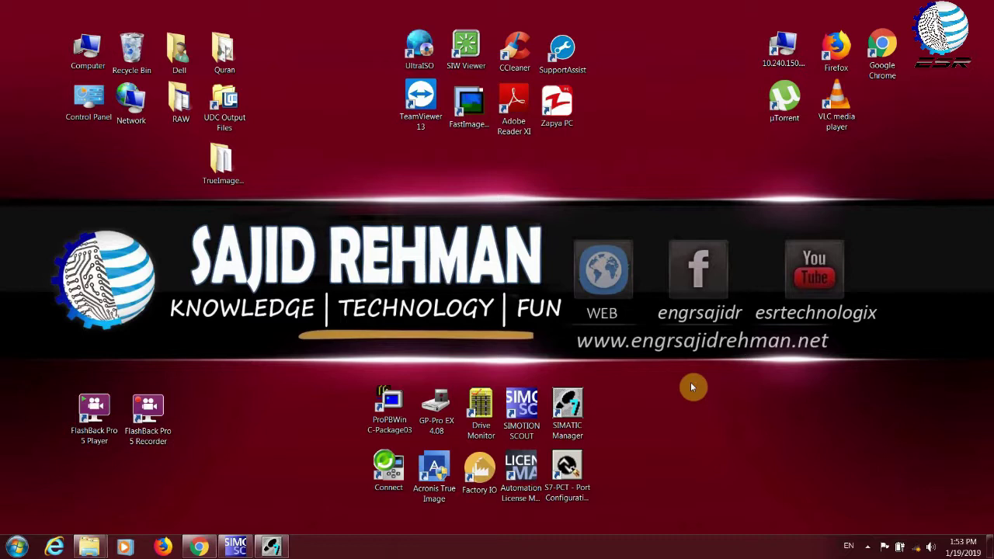
Step: Bring the SIMATIC Manager 815_11b4 project forward and view the PlcBase and Simotion station contents
{"action": "left_click", "coordinate": [577, 395]}
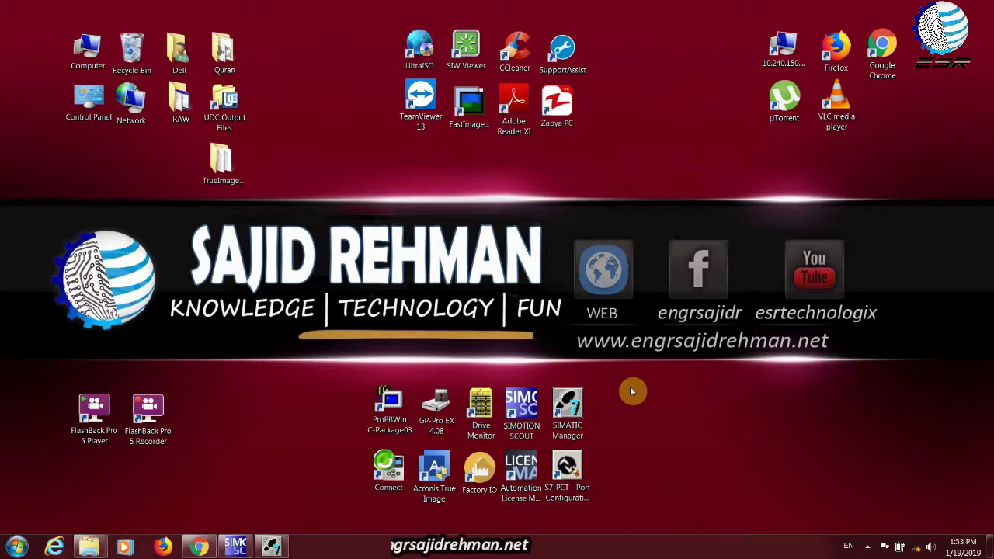
{"action": "left_click", "coordinate": [271, 547]}
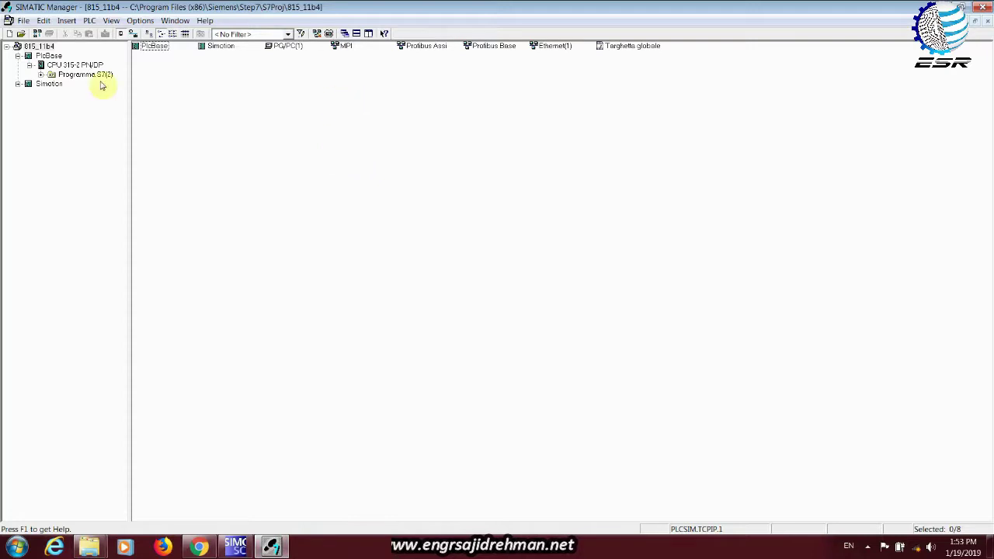
{"action": "left_click", "coordinate": [18, 56]}
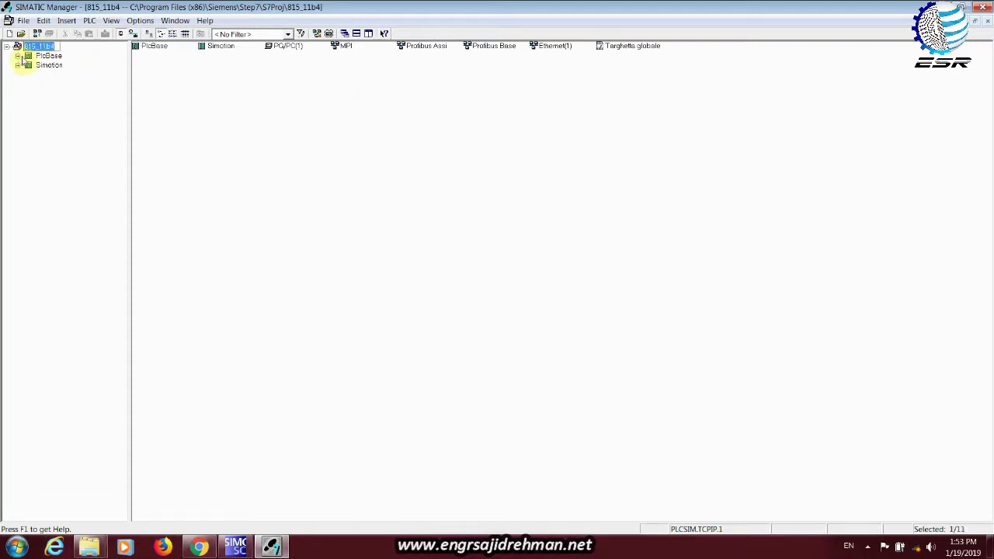
{"action": "left_click", "coordinate": [45, 56]}
{"action": "left_click", "coordinate": [47, 65]}
{"action": "left_click", "coordinate": [45, 57]}
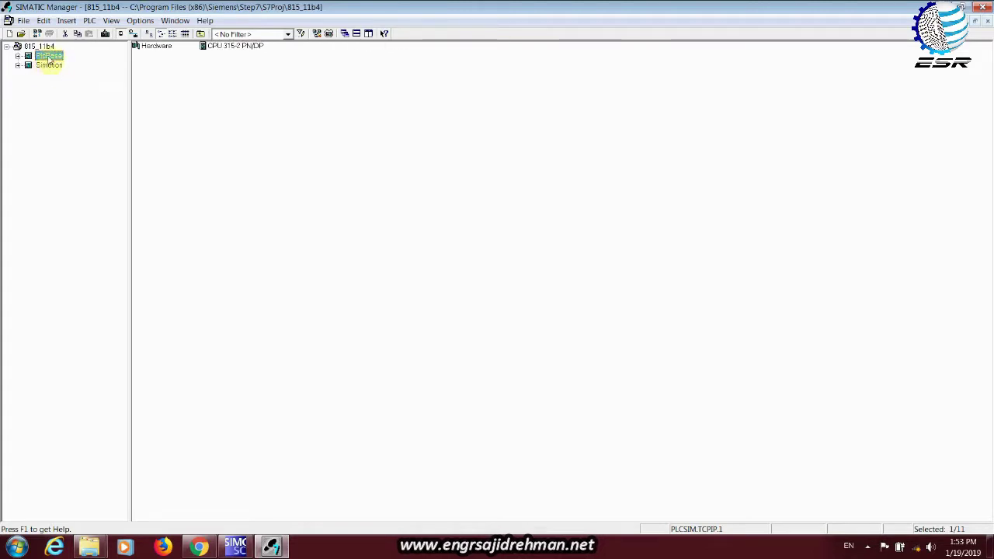
Step: Expand PlcBase and Simotion to show the CPU and drives, collapse them, and select the 815_11b4 root
{"action": "left_click", "coordinate": [18, 56]}
{"action": "left_click", "coordinate": [24, 85]}
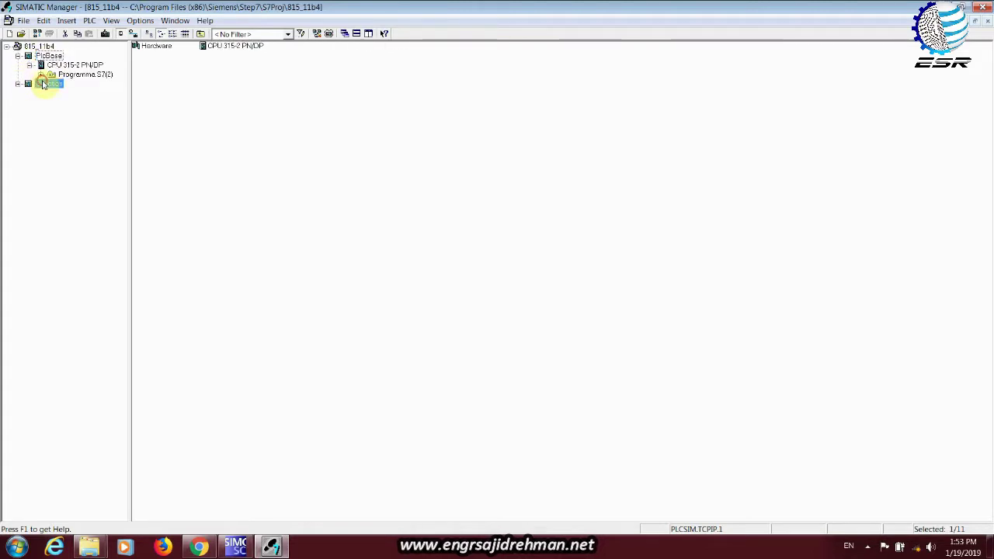
{"action": "left_click", "coordinate": [19, 84]}
{"action": "left_click", "coordinate": [17, 56]}
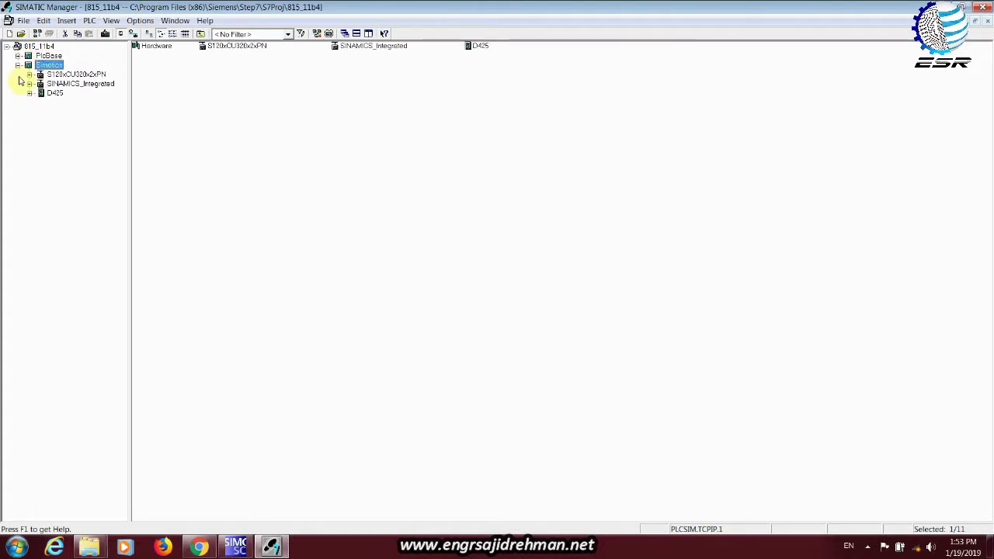
{"action": "left_click", "coordinate": [18, 65]}
{"action": "left_click", "coordinate": [38, 46]}
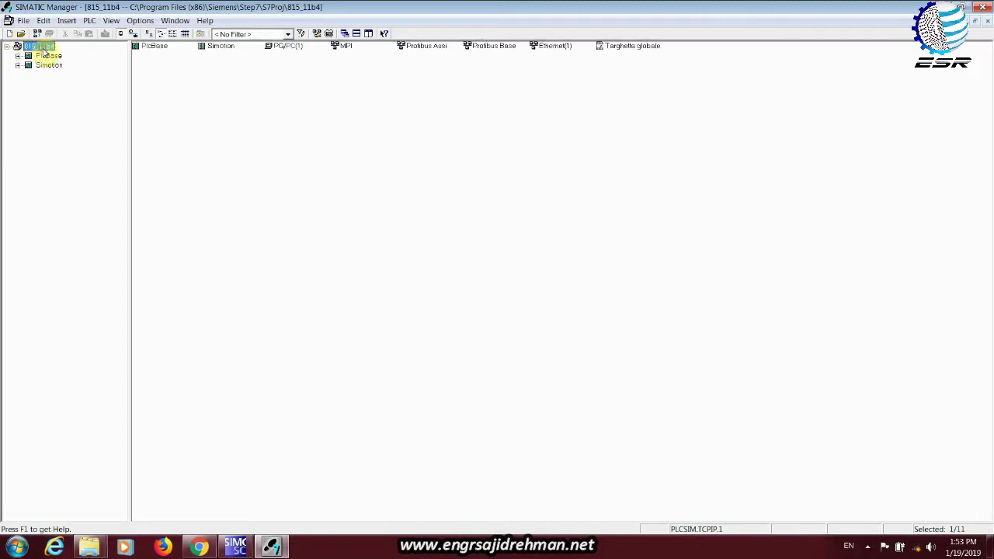
Step: Copy the storage location path c:\program files (x86)\siemens\step7\s7proj\815_11b4 from 815_11b4's Object Properties
{"action": "right_click", "coordinate": [47, 48]}
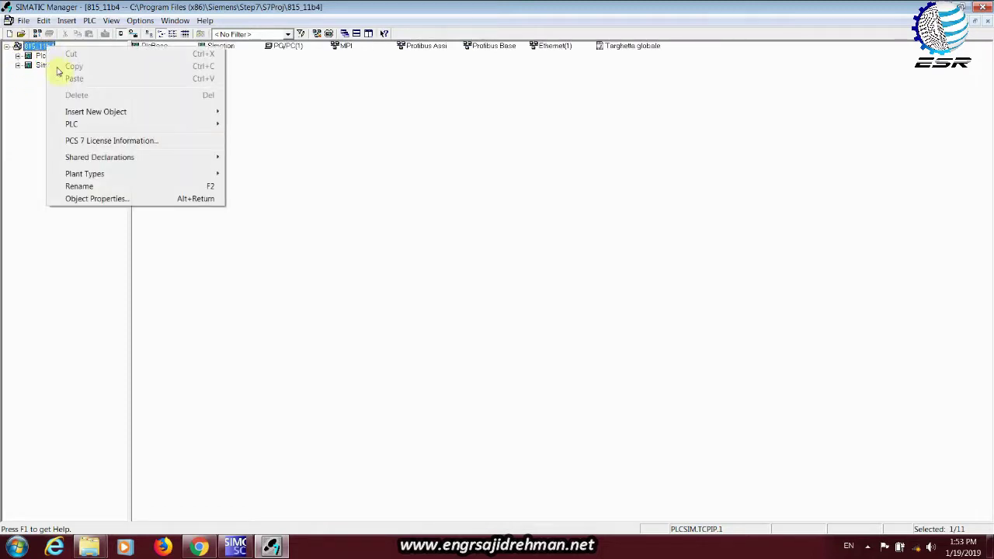
{"action": "left_click", "coordinate": [102, 200]}
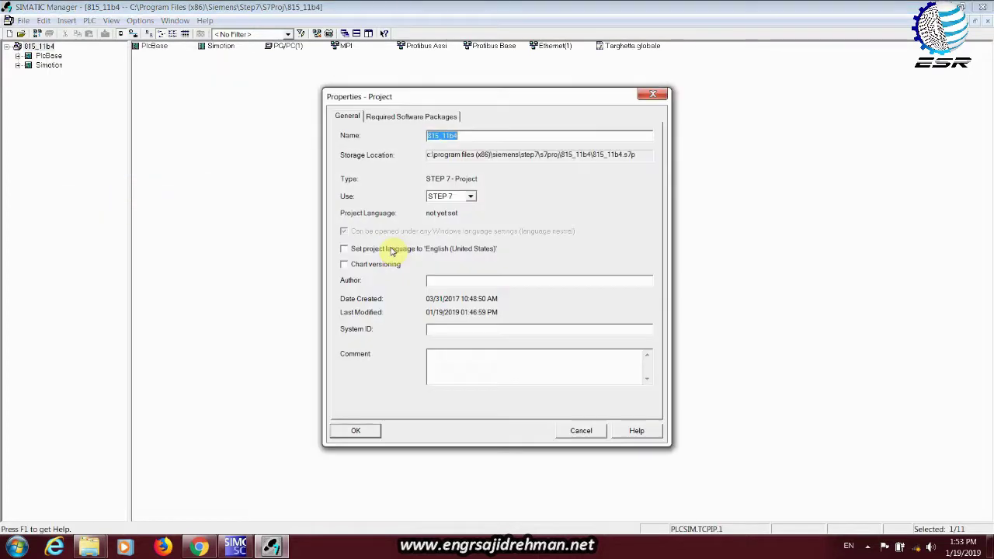
{"action": "double_click", "coordinate": [505, 157]}
{"action": "left_click", "coordinate": [505, 157]}
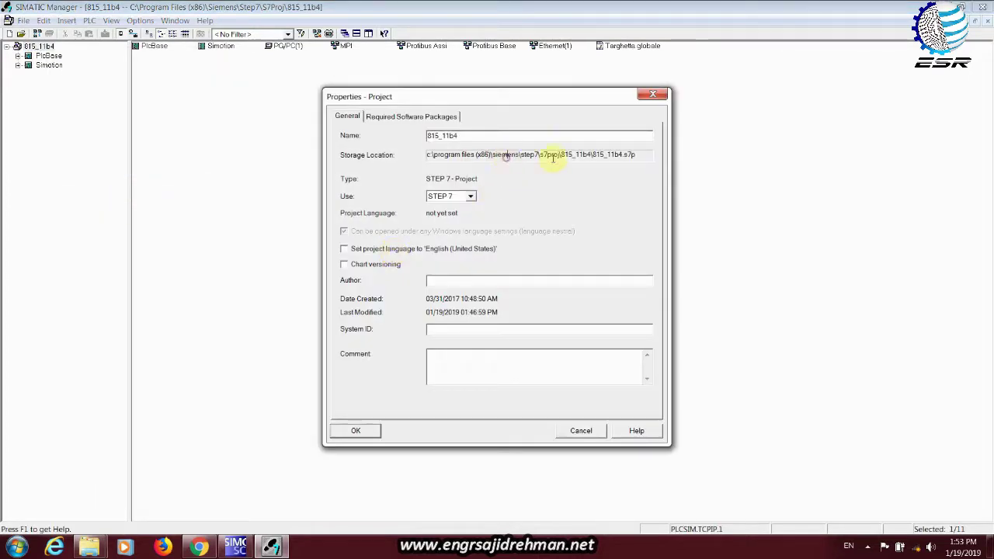
{"action": "left_click_drag", "start_coordinate": [592, 153], "coordinate": [413, 157]}
{"action": "right_click", "coordinate": [440, 157]}
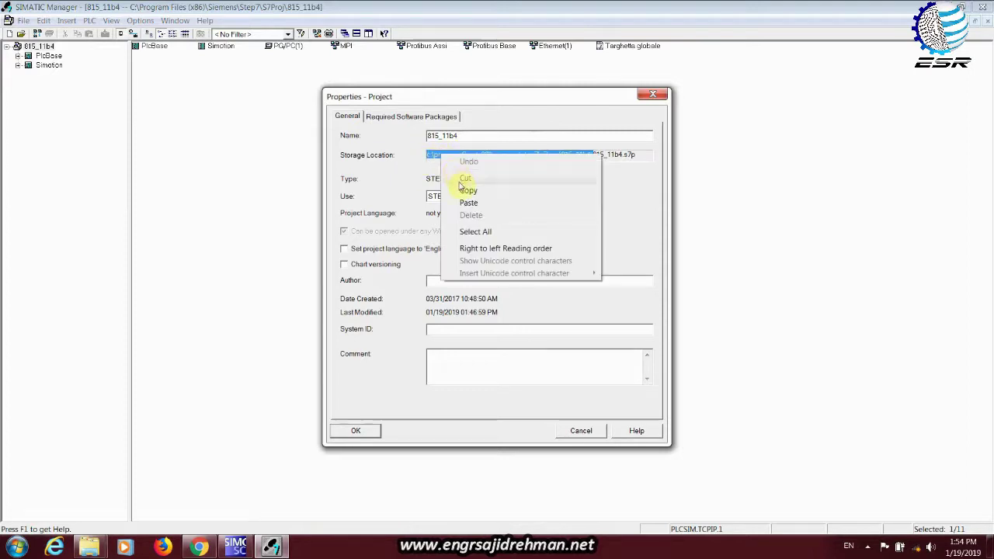
{"action": "left_click", "coordinate": [464, 190]}
Step: Open the copied 815_11b4 project folder path through the Start search
{"action": "left_click", "coordinate": [4, 553]}
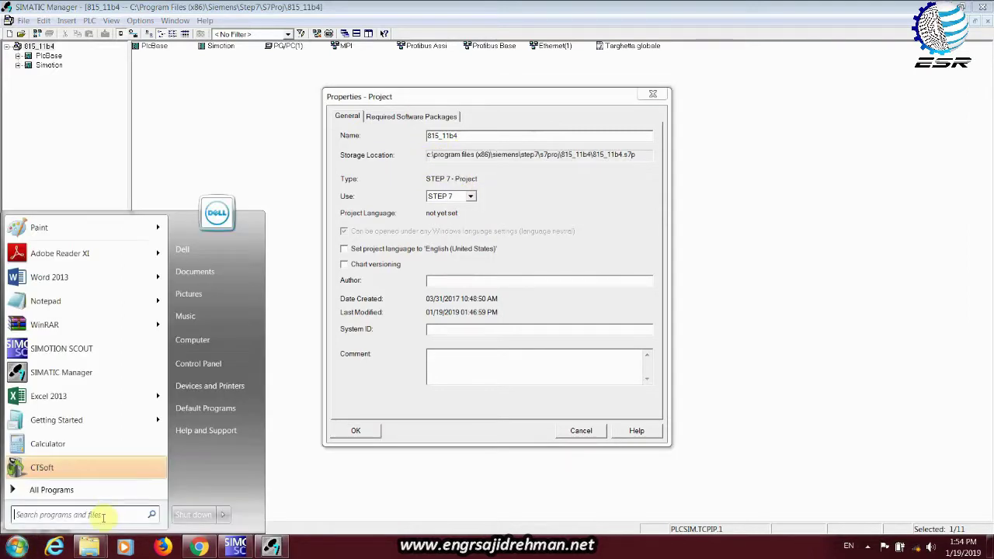
{"action": "right_click", "coordinate": [100, 518]}
{"action": "left_click", "coordinate": [127, 471]}
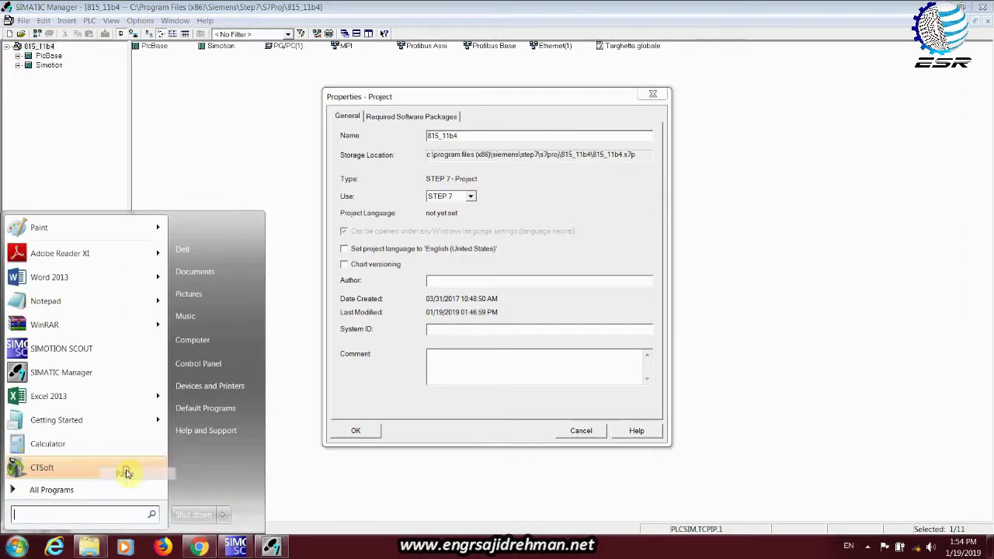
{"action": "key", "text": "Return"}
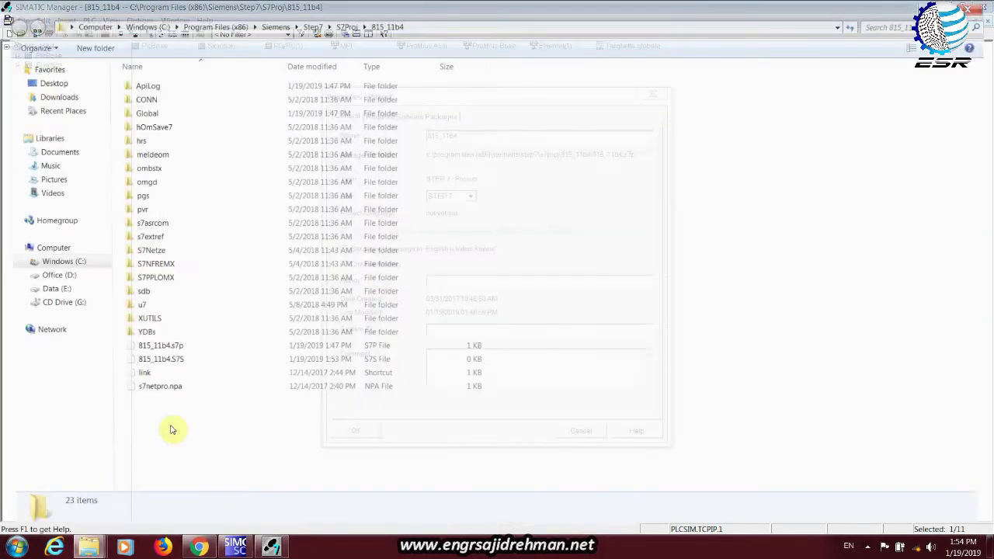
Step: From S7Proj, view the 815_11b4 folder properties: 49.8 MB, 614 files, 62 folders
{"action": "left_click", "coordinate": [344, 24]}
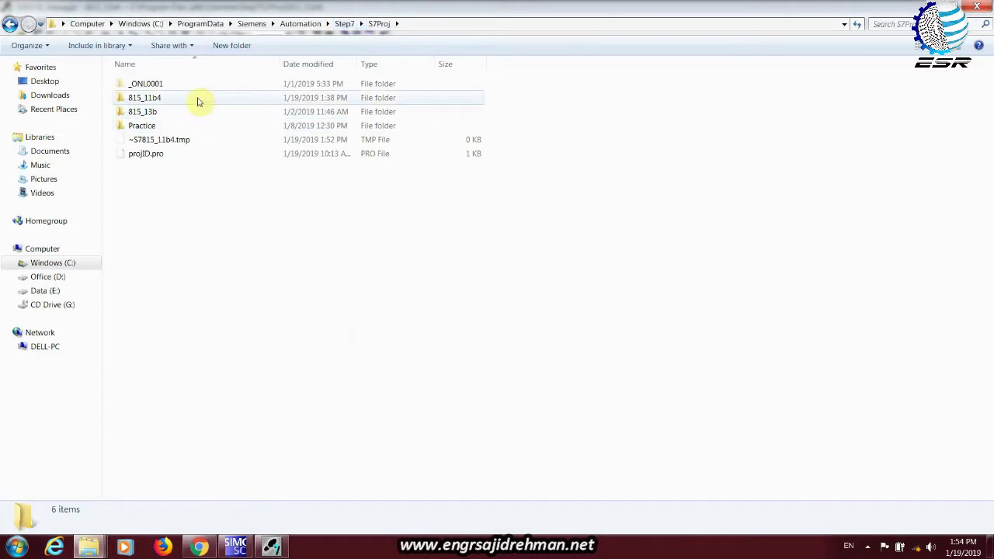
{"action": "left_click", "coordinate": [198, 99]}
{"action": "right_click", "coordinate": [198, 101]}
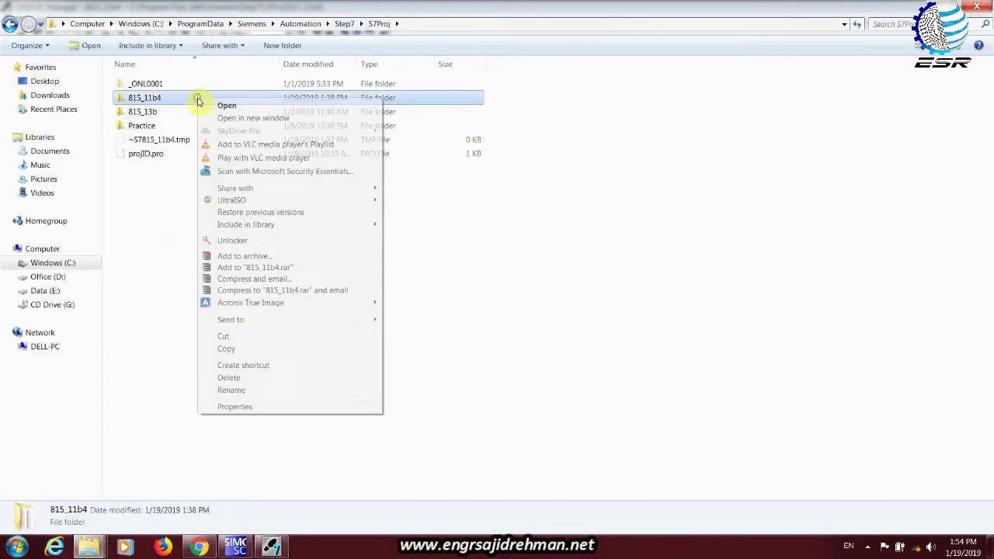
{"action": "left_click", "coordinate": [249, 415]}
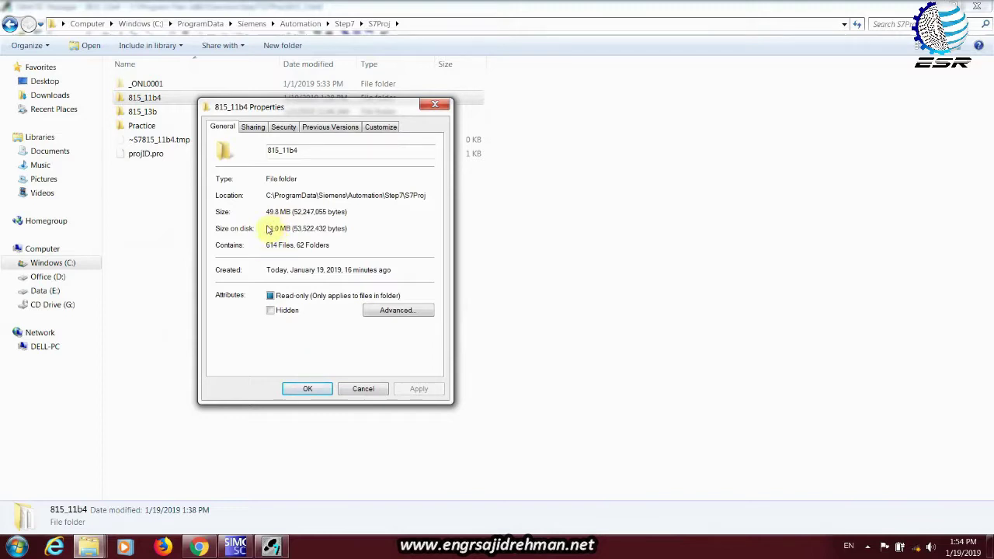
{"action": "left_click", "coordinate": [315, 389]}
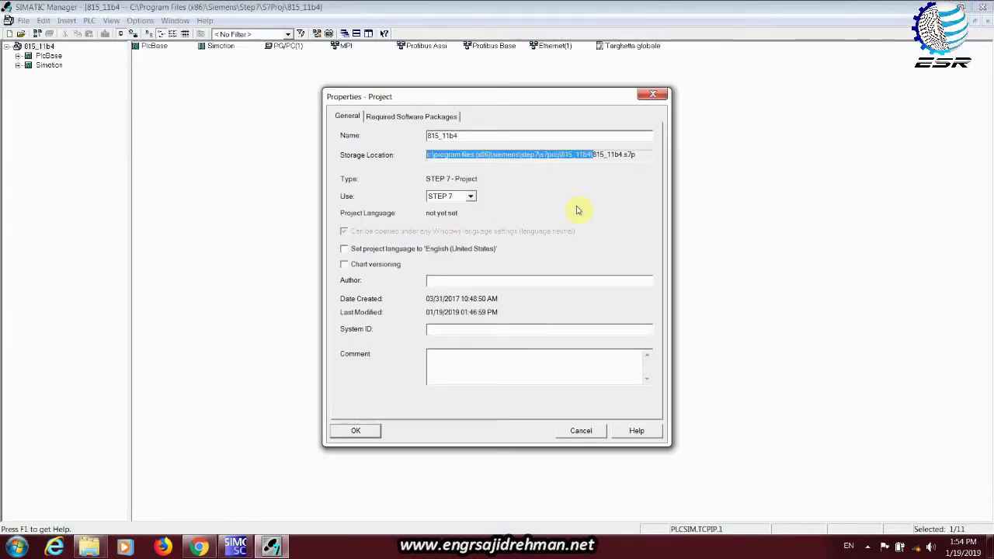
Step: Look at the Required Software Packages and General tabs, then cancel the project Properties dialog
{"action": "left_click", "coordinate": [409, 116]}
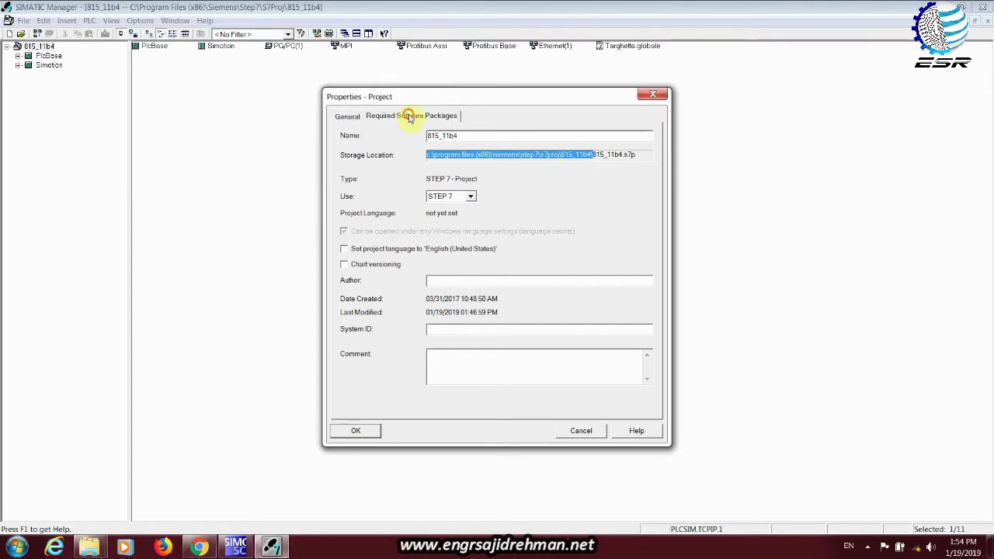
{"action": "left_click", "coordinate": [353, 117]}
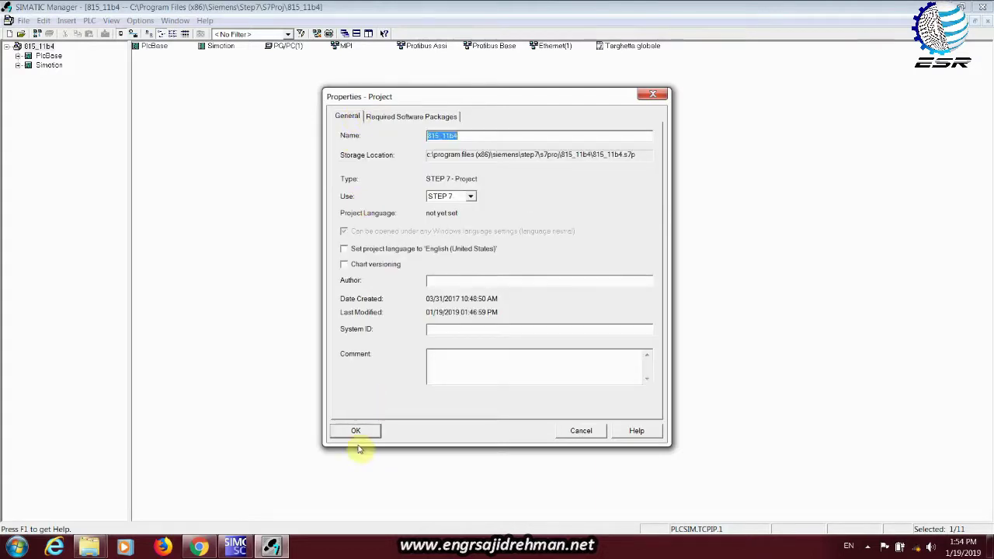
{"action": "left_click", "coordinate": [571, 432]}
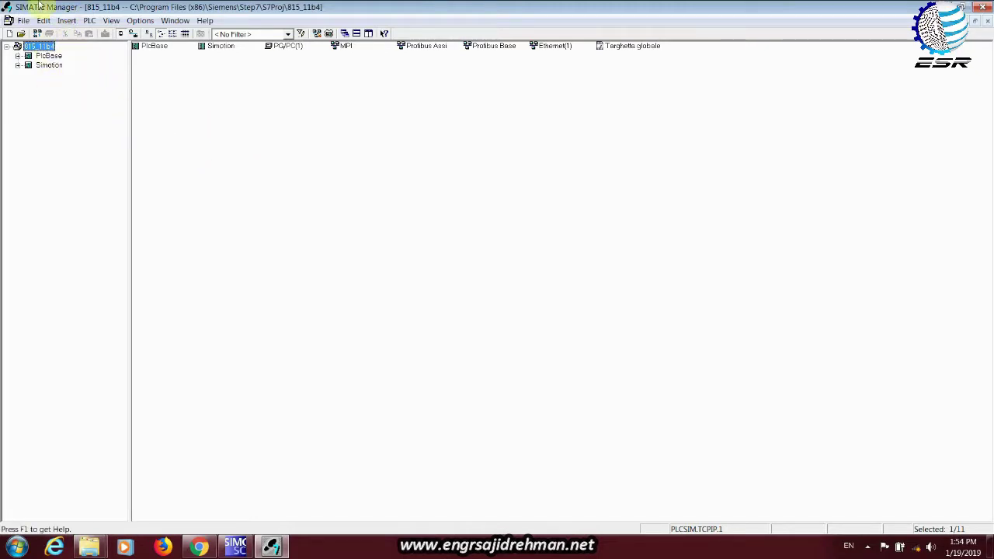
Step: Start File > Archive and pick 815_11b4 from the project list to archive
{"action": "left_click", "coordinate": [26, 21]}
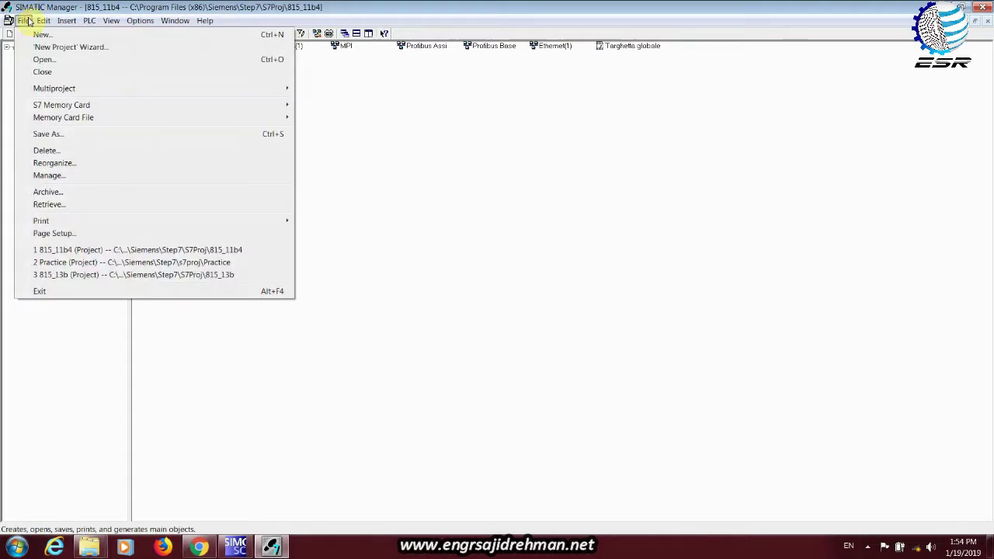
{"action": "left_click", "coordinate": [47, 192]}
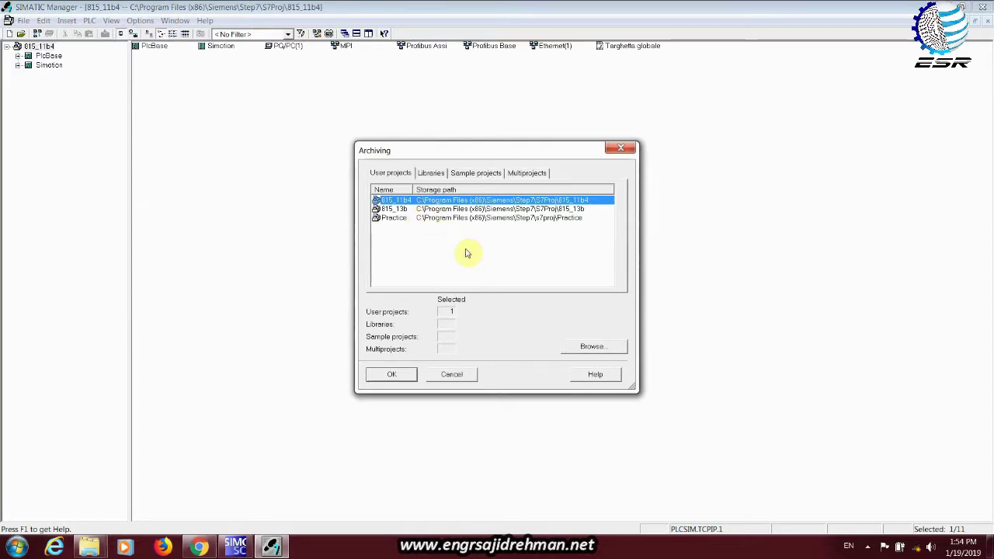
{"action": "left_click", "coordinate": [449, 209]}
{"action": "left_click", "coordinate": [457, 217]}
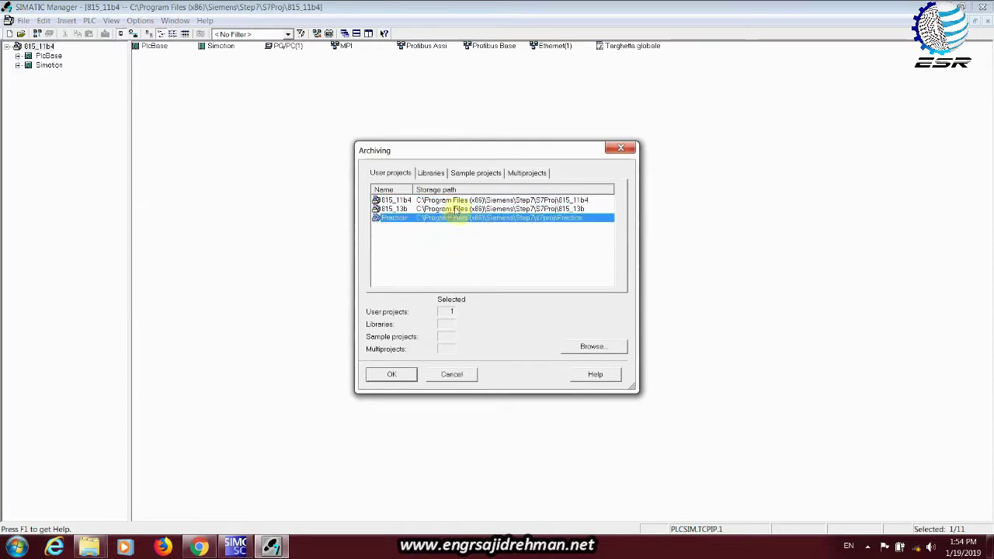
{"action": "left_click", "coordinate": [458, 208]}
{"action": "left_click", "coordinate": [460, 201]}
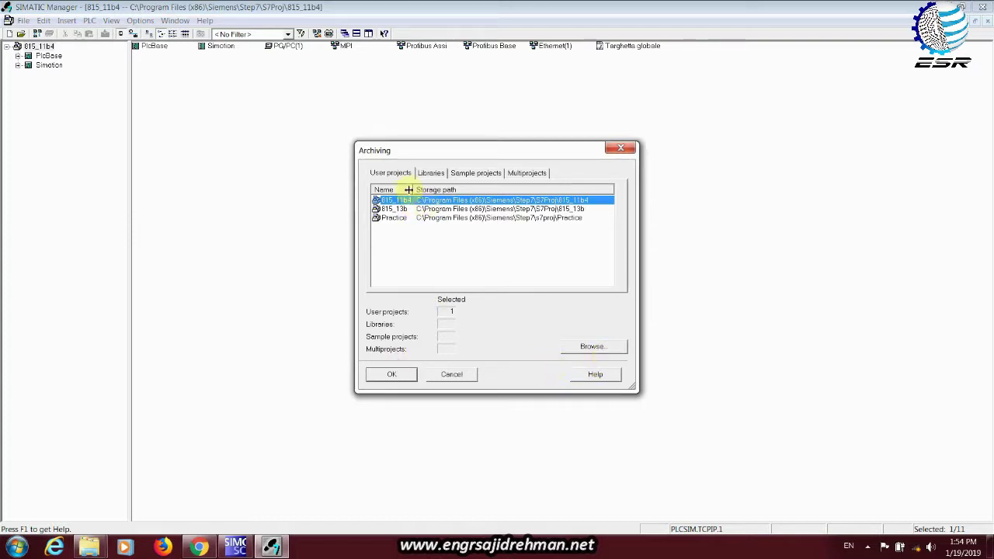
{"action": "left_click", "coordinate": [386, 374]}
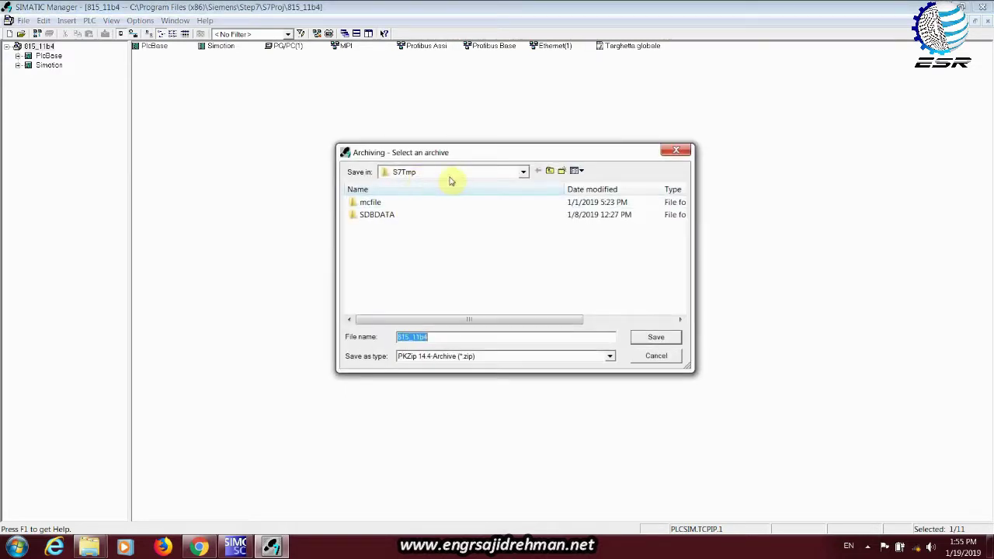
Step: Save the archive to the Desktop as project_1, retrying after the invalid file name error
{"action": "left_click", "coordinate": [524, 174]}
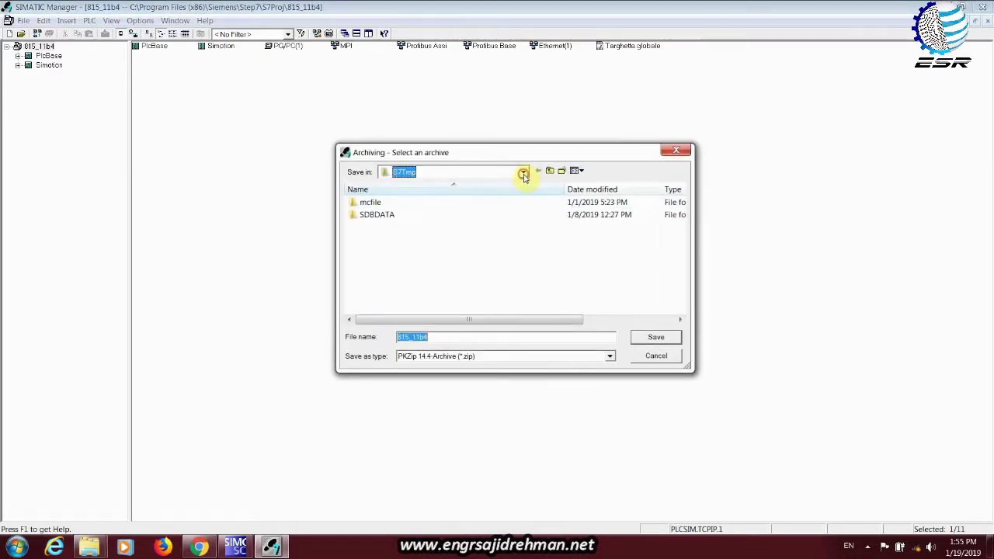
{"action": "left_click", "coordinate": [519, 187]}
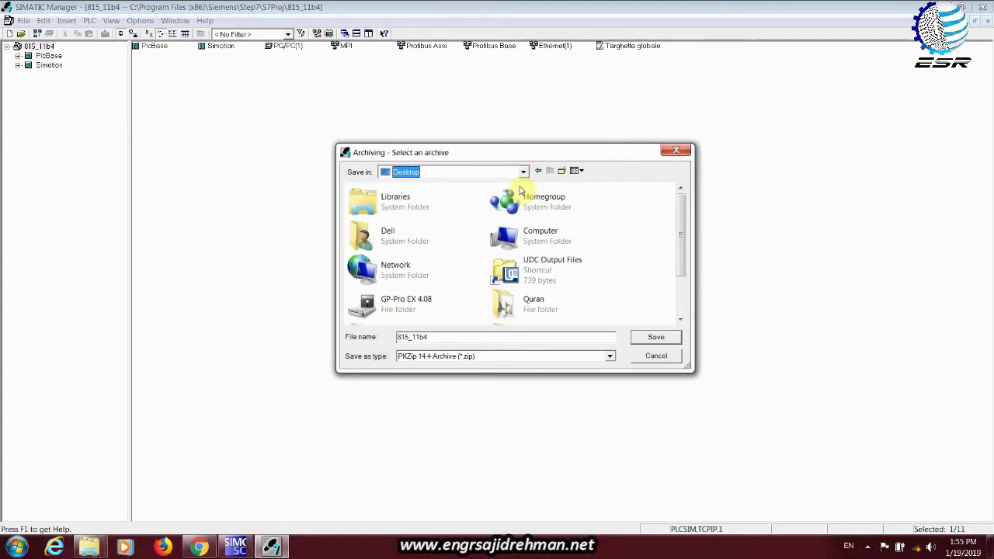
{"action": "left_click", "coordinate": [511, 335]}
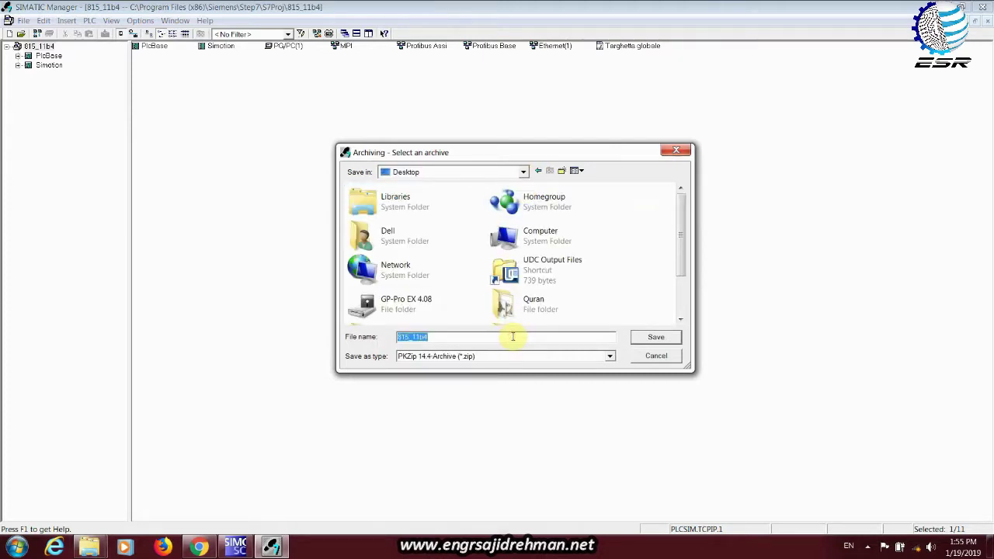
{"action": "type", "text": "project 1"}
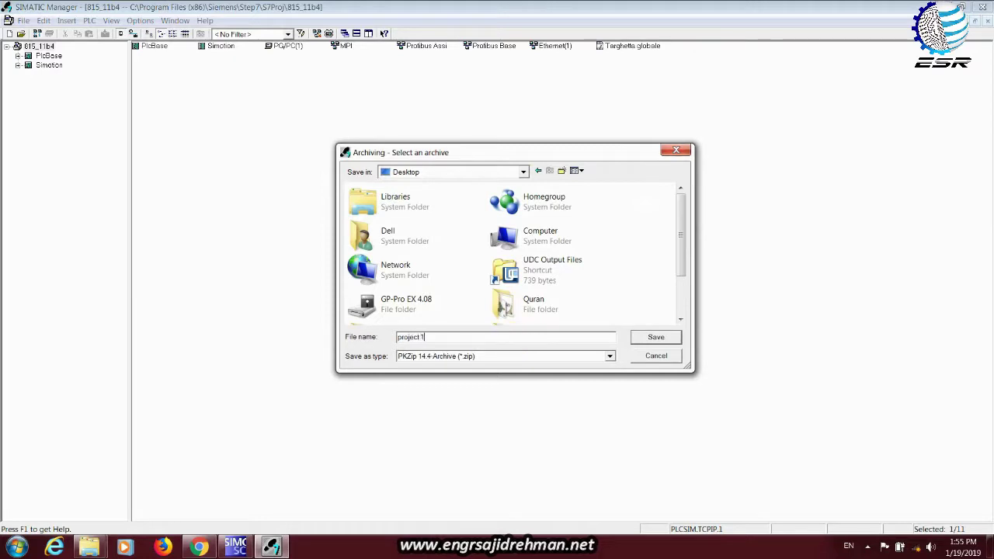
{"action": "left_click", "coordinate": [647, 344]}
{"action": "left_click", "coordinate": [441, 288]}
{"action": "left_click", "coordinate": [649, 338]}
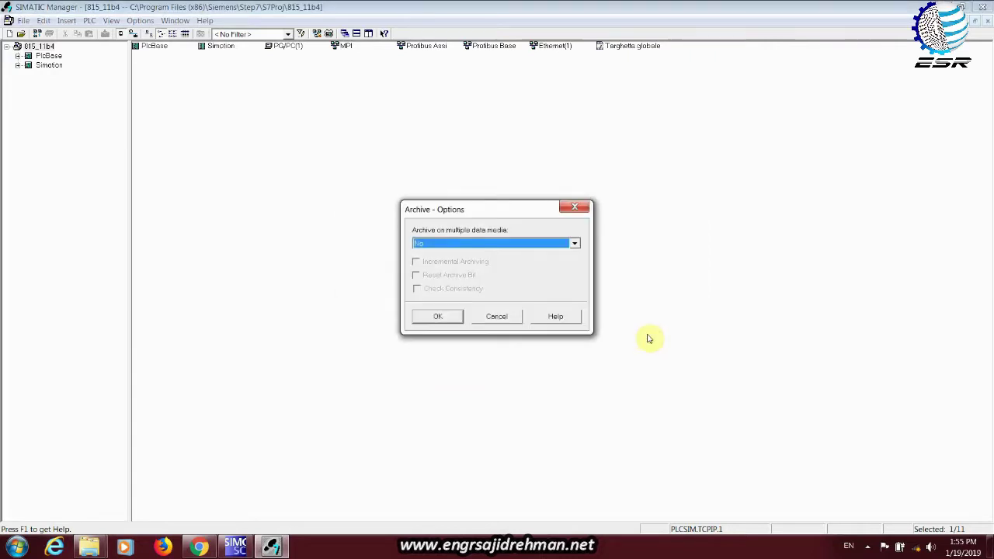
Step: Keep 'Archive on multiple data media' at No and confirm to create the zip
{"action": "left_click", "coordinate": [475, 245]}
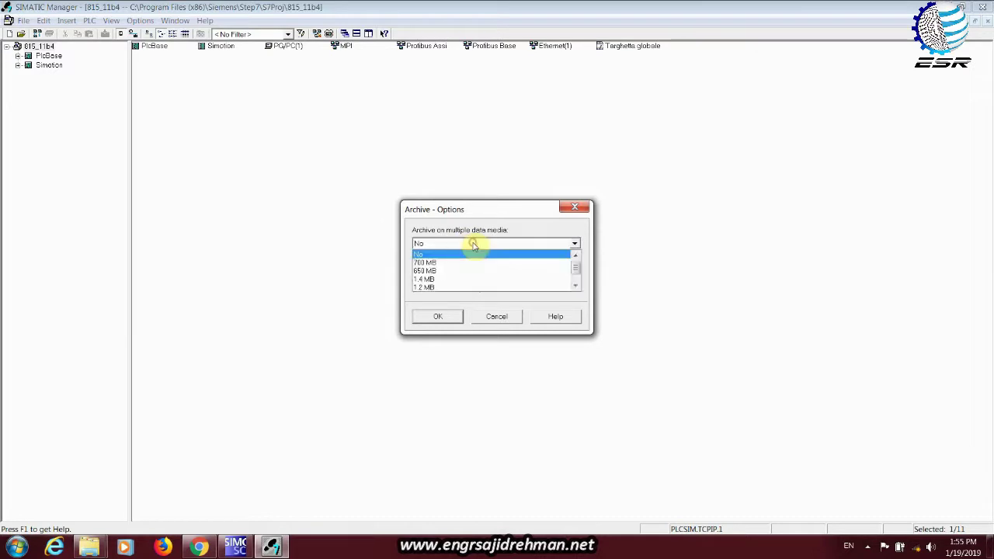
{"action": "left_click", "coordinate": [475, 245]}
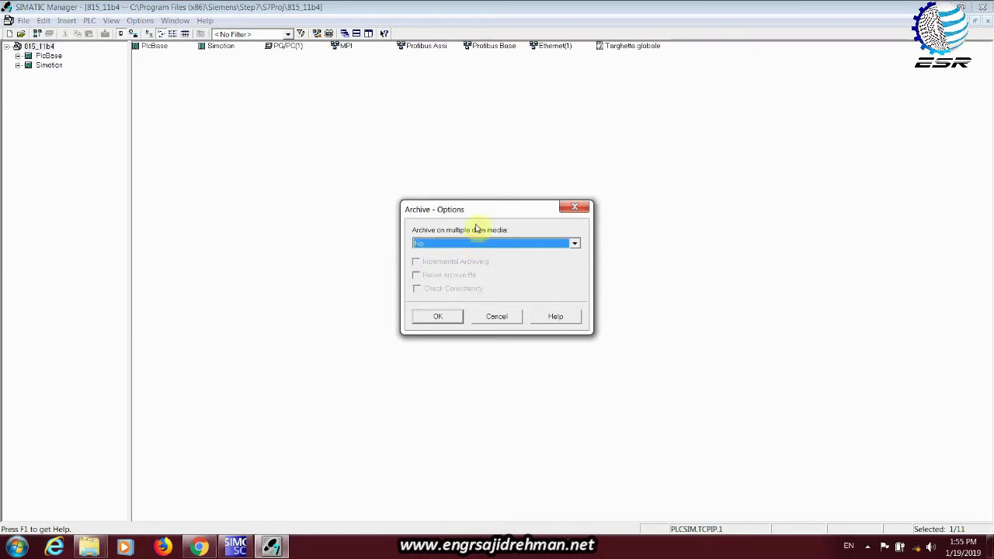
{"action": "left_click", "coordinate": [442, 316]}
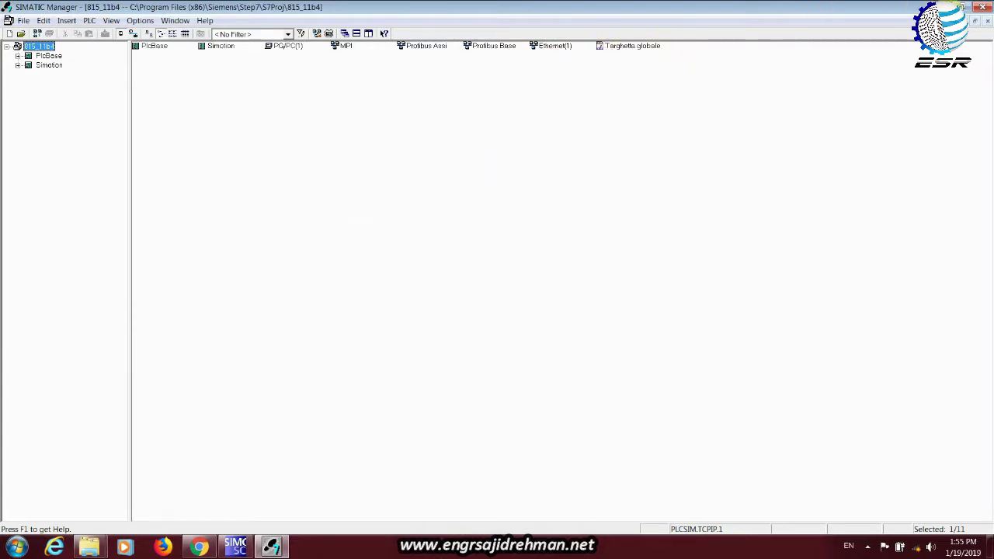
Step: On the desktop, open project_1's Properties and read its .zip type and 7.61 MB size
{"action": "left_click", "coordinate": [961, 6]}
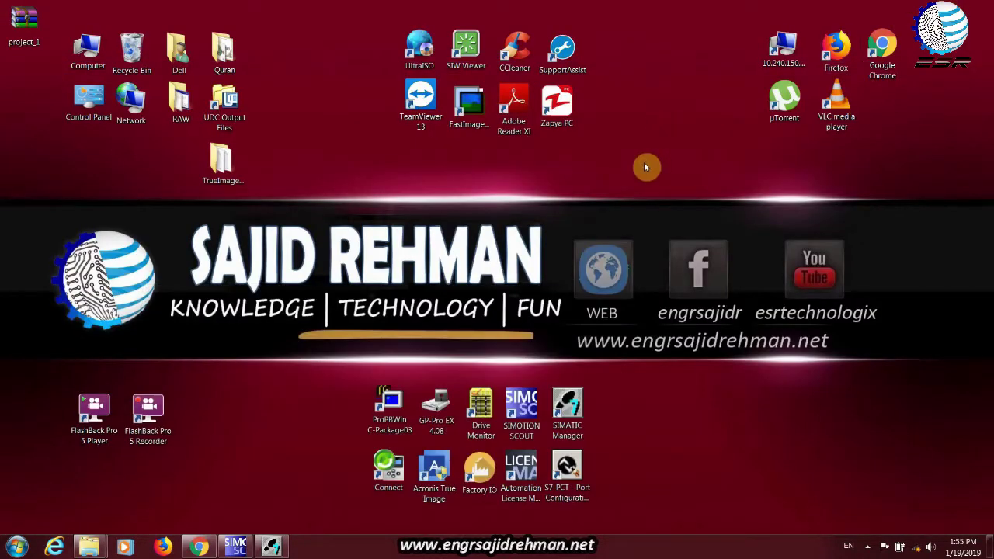
{"action": "left_click_drag", "start_coordinate": [20, 37], "coordinate": [651, 455]}
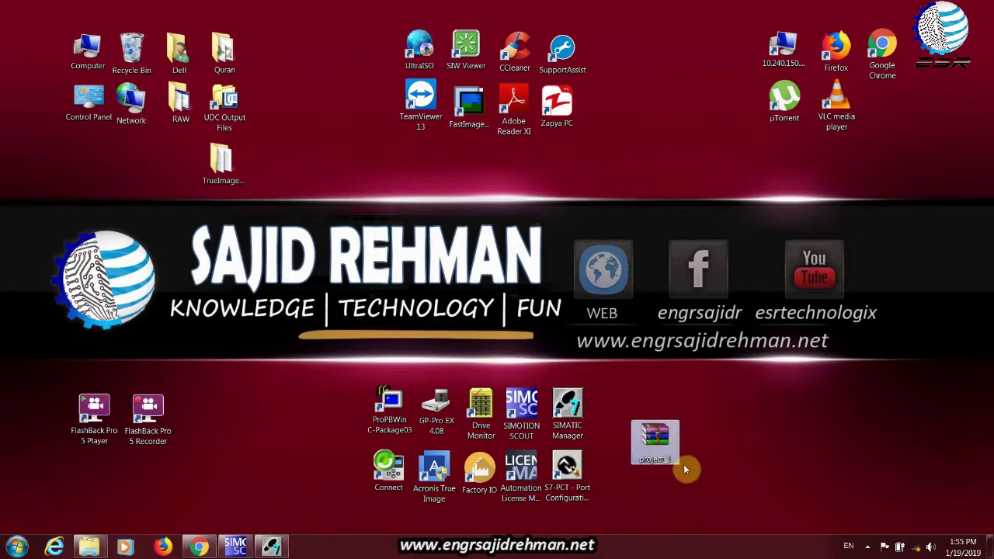
{"action": "right_click", "coordinate": [672, 456]}
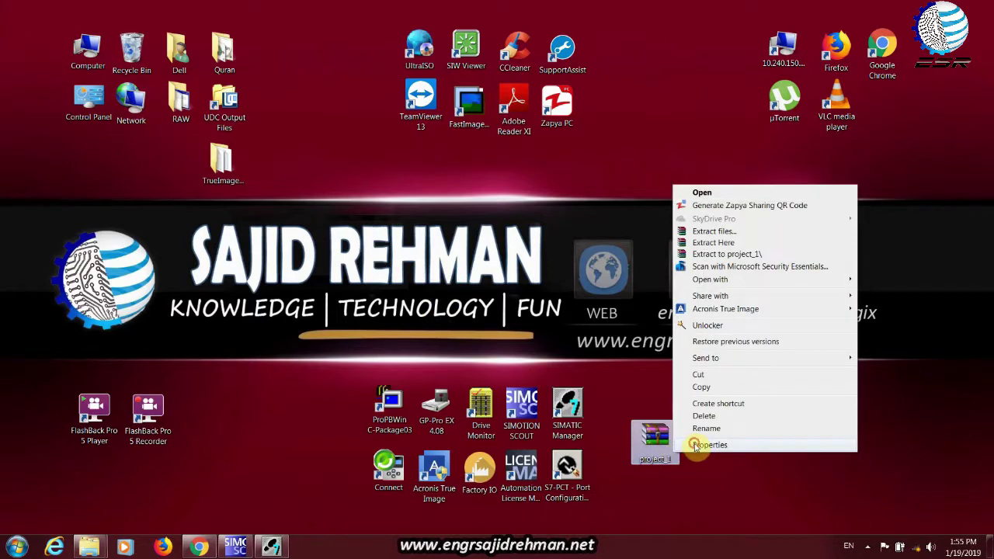
{"action": "left_click", "coordinate": [695, 444]}
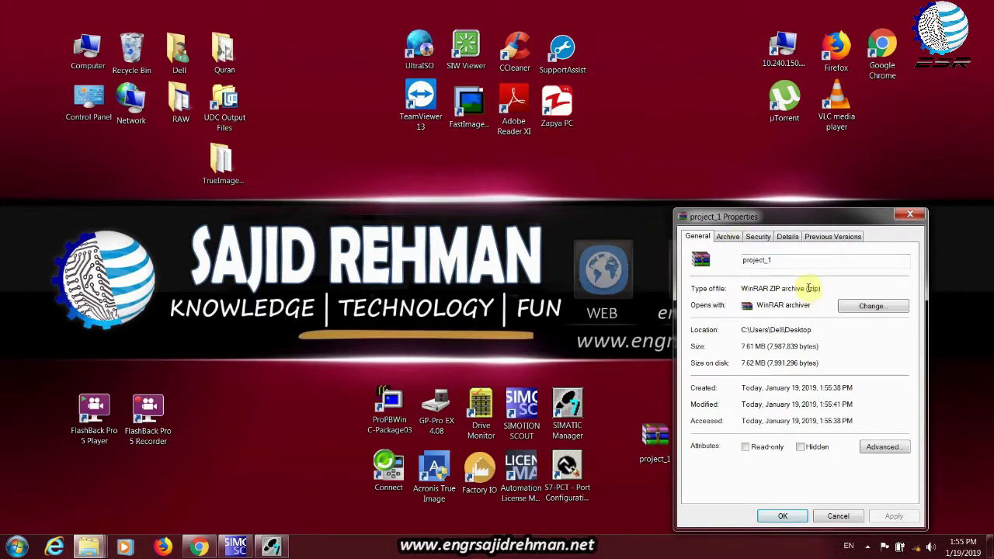
{"action": "left_click_drag", "start_coordinate": [810, 288], "coordinate": [837, 286]}
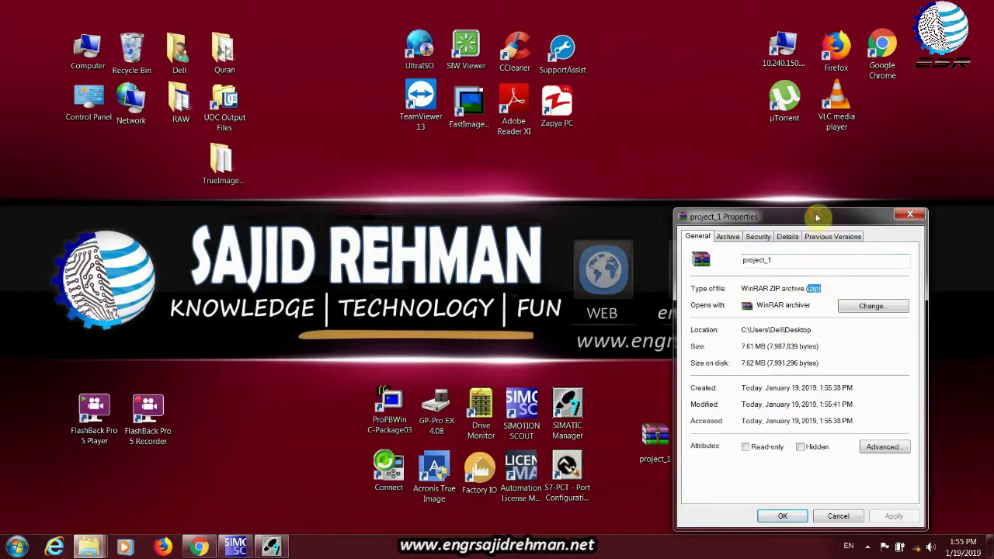
{"action": "left_click_drag", "start_coordinate": [811, 217], "coordinate": [759, 158]}
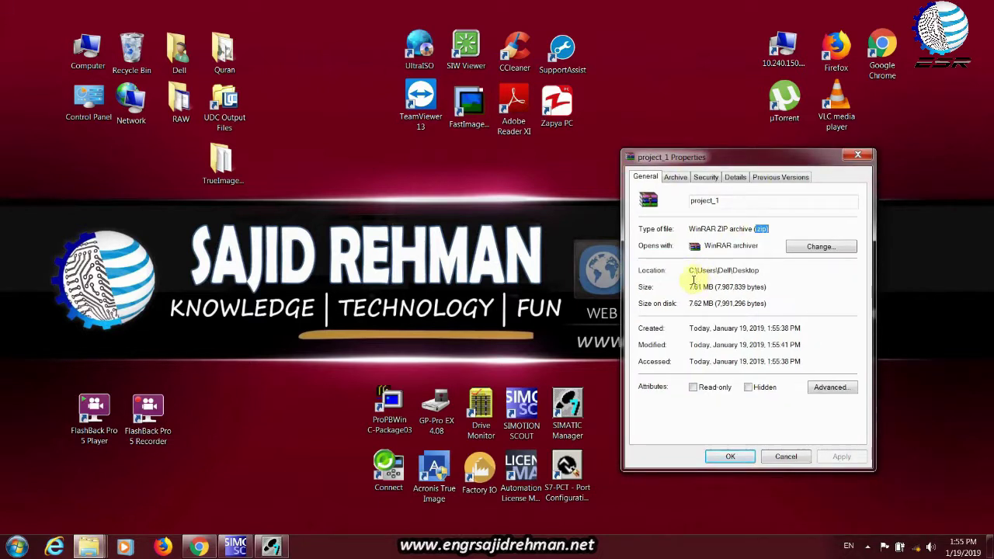
{"action": "left_click_drag", "start_coordinate": [688, 287], "coordinate": [719, 285]}
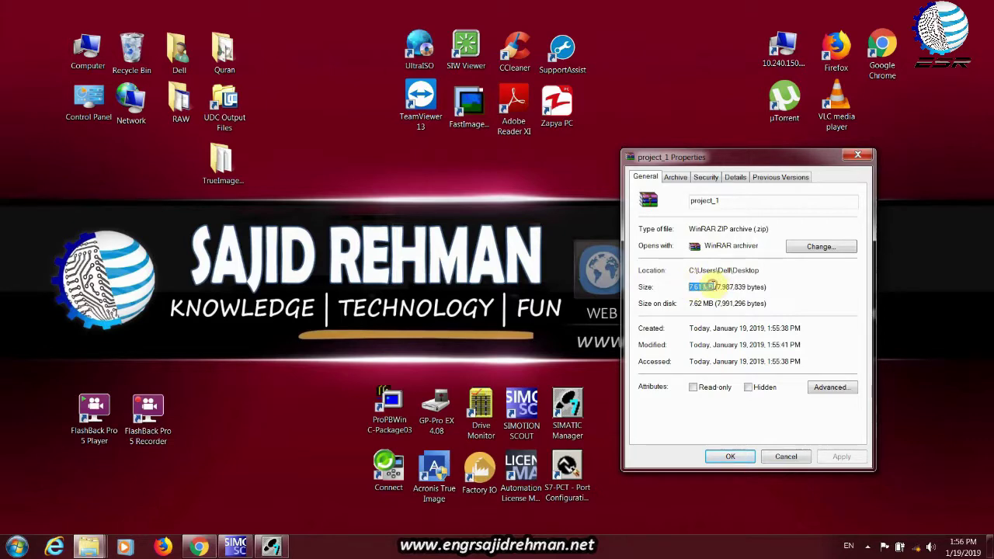
Step: Compare with the 815_11 Explorer window, then return to the SIMATIC Manager project window
{"action": "left_click", "coordinate": [91, 548]}
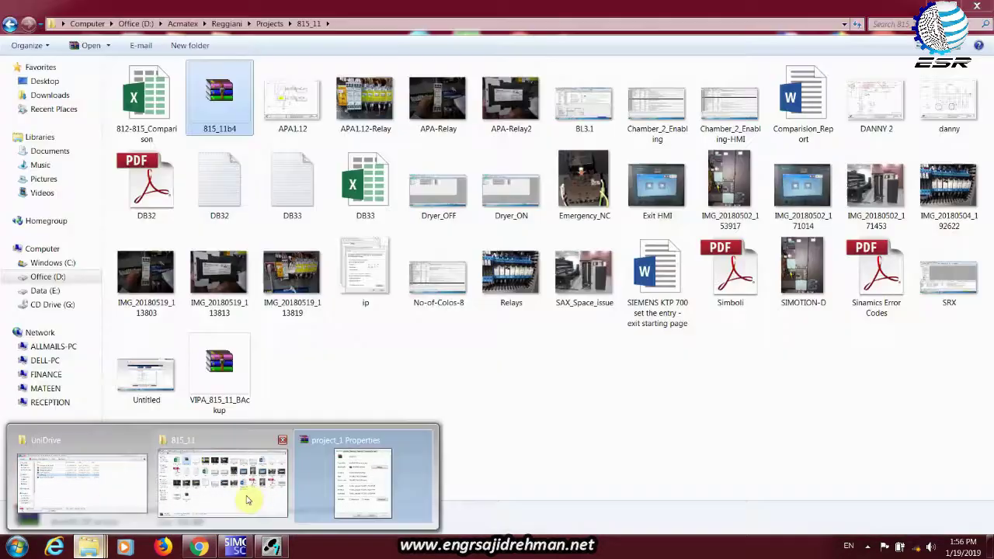
{"action": "left_click", "coordinate": [248, 497]}
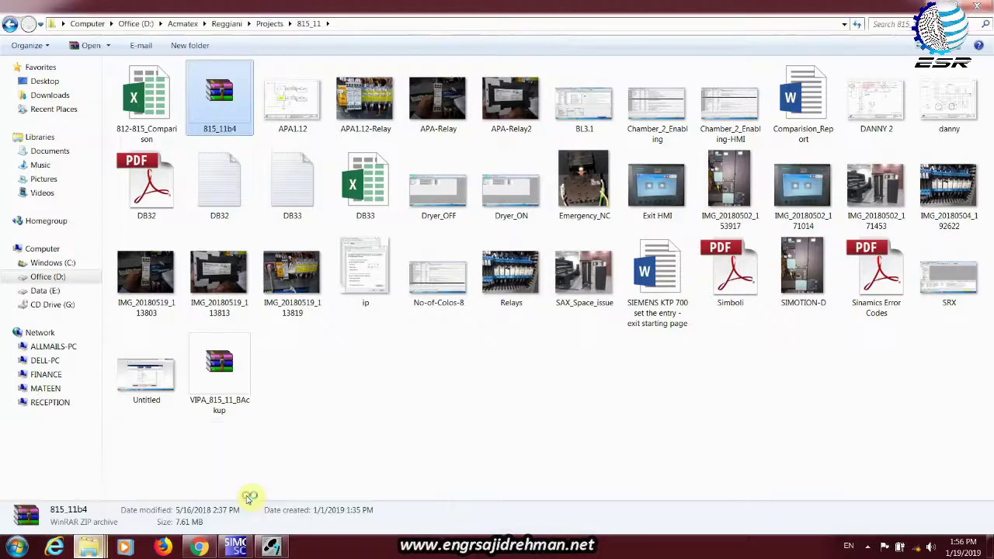
{"action": "left_click", "coordinate": [273, 549]}
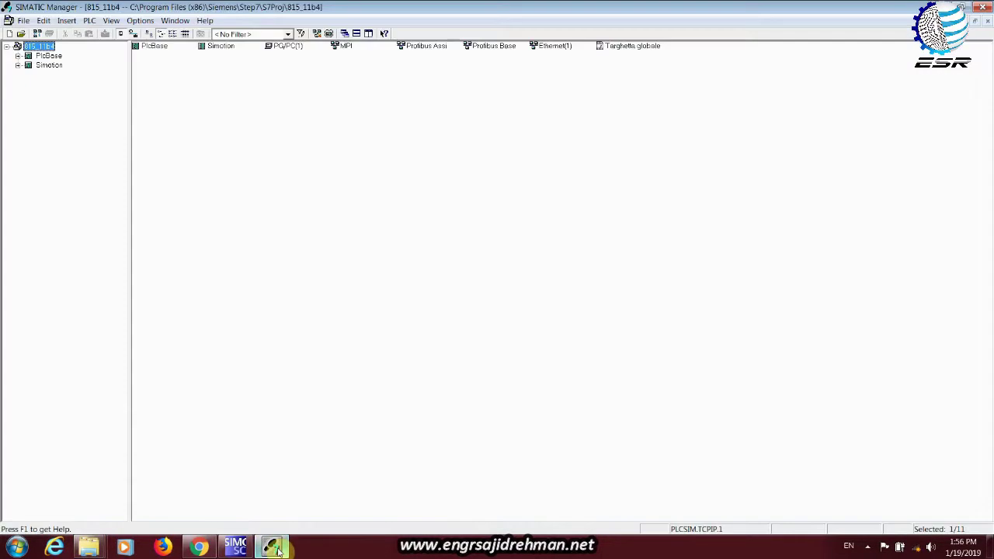
Step: Copy 815_11b4's storage folder path from Object Properties again and bring up the Start search
{"action": "right_click", "coordinate": [45, 48]}
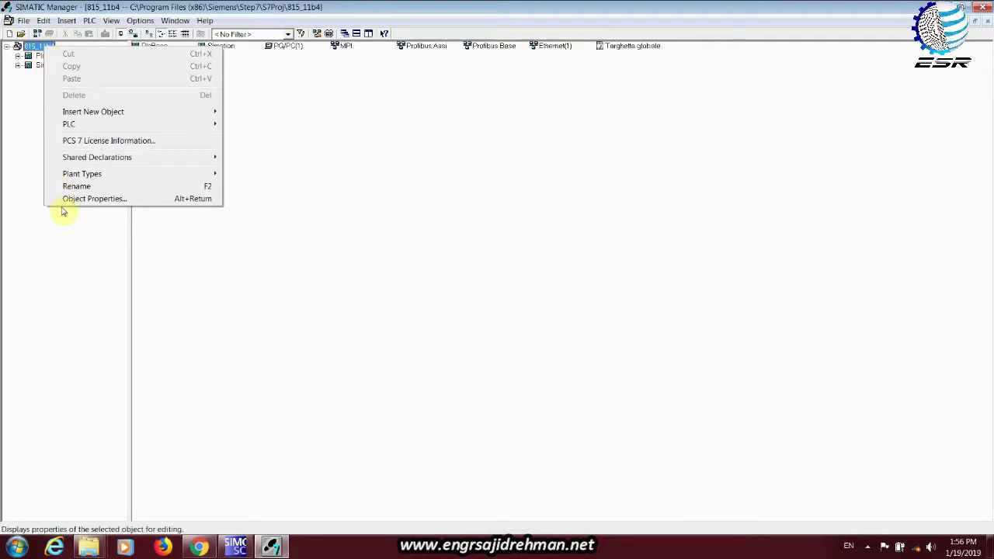
{"action": "left_click", "coordinate": [71, 199]}
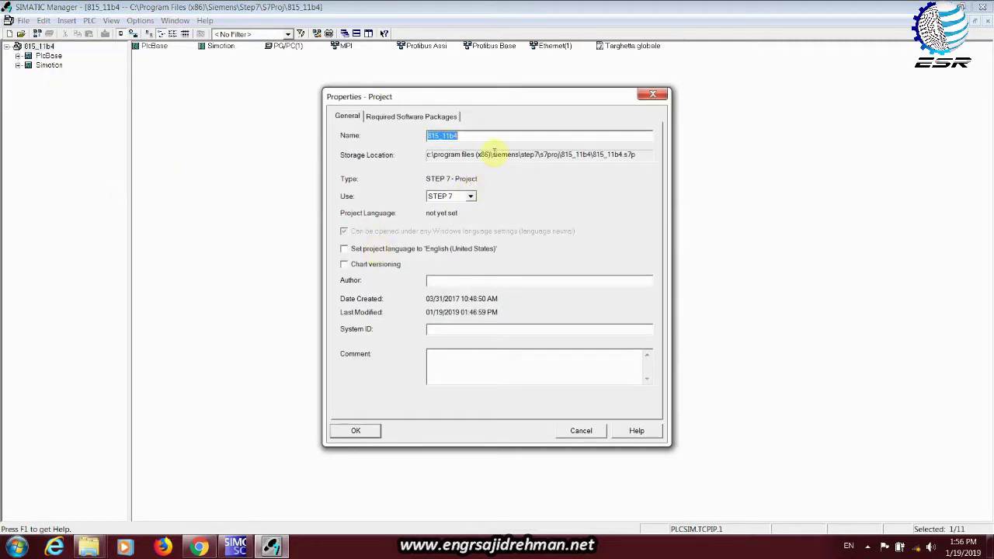
{"action": "left_click_drag", "start_coordinate": [538, 146], "coordinate": [497, 149]}
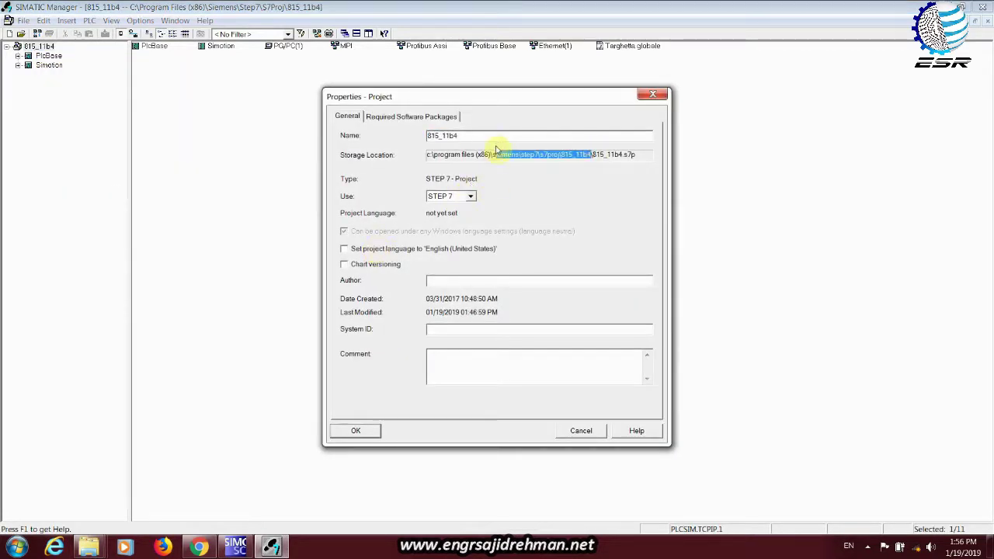
{"action": "left_click_drag", "start_coordinate": [592, 155], "coordinate": [414, 155]}
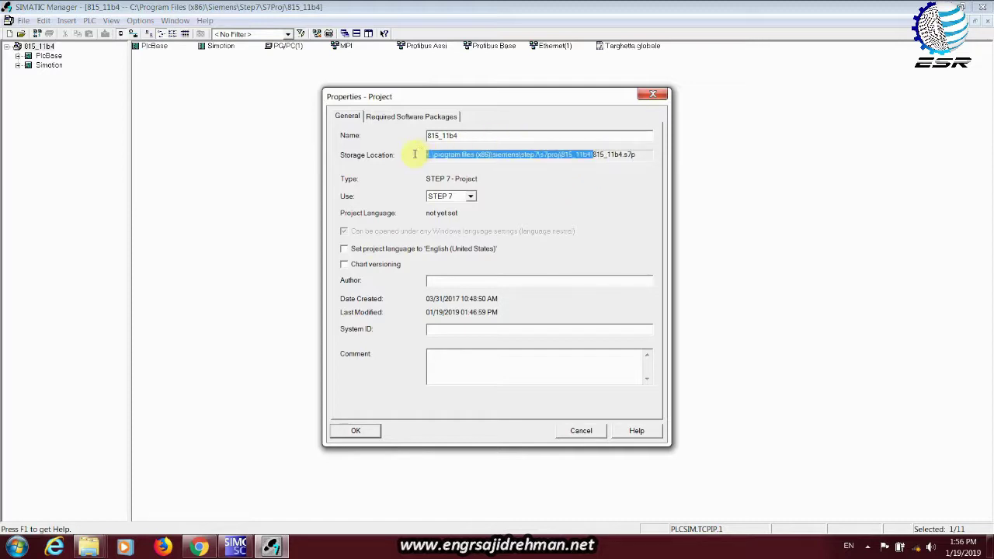
{"action": "right_click", "coordinate": [467, 155]}
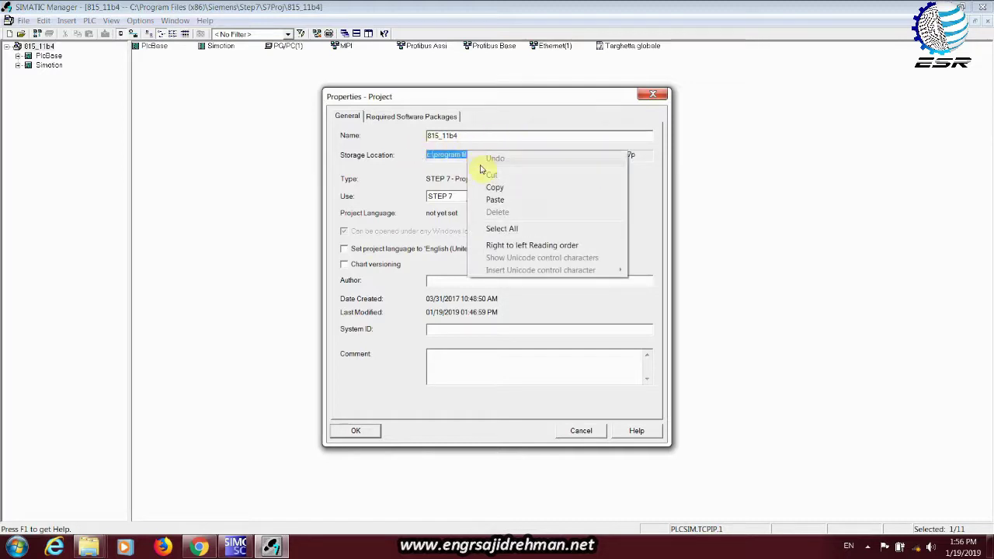
{"action": "left_click", "coordinate": [493, 187]}
{"action": "left_click", "coordinate": [17, 546]}
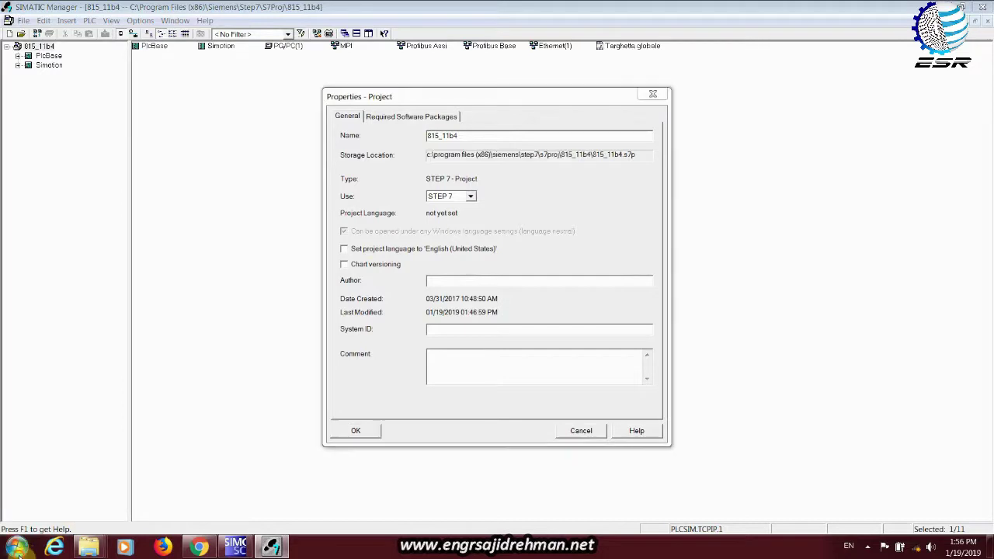
{"action": "right_click", "coordinate": [62, 516]}
Step: Submit the pasted path in Start search, cancel the accidental shutdown, and glance at the File menu
{"action": "left_click", "coordinate": [93, 475]}
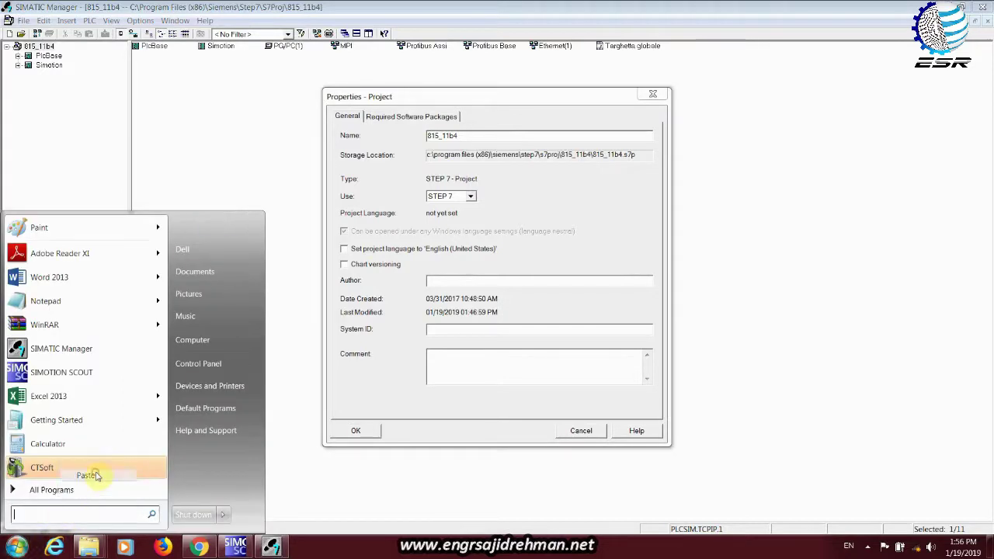
{"action": "key", "text": "Return"}
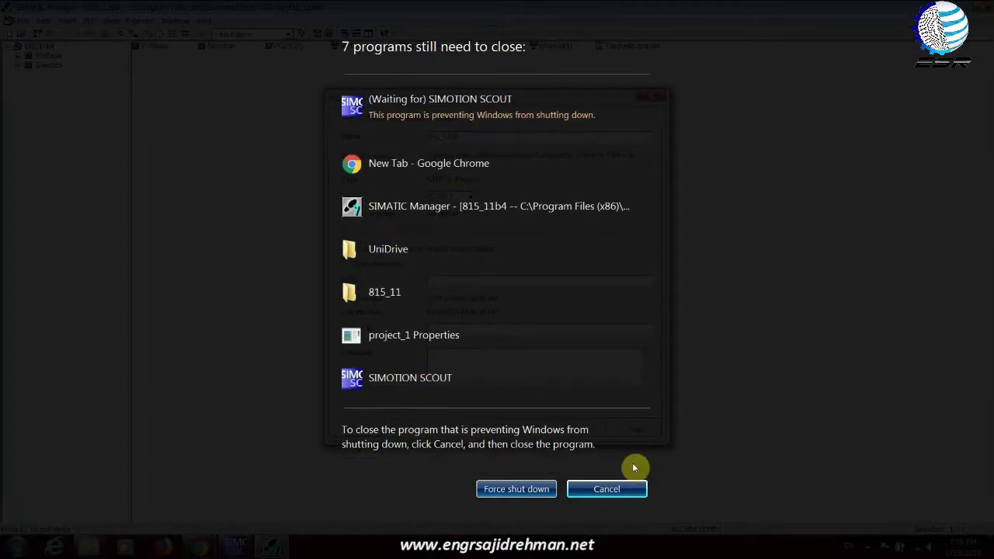
{"action": "left_click", "coordinate": [615, 494]}
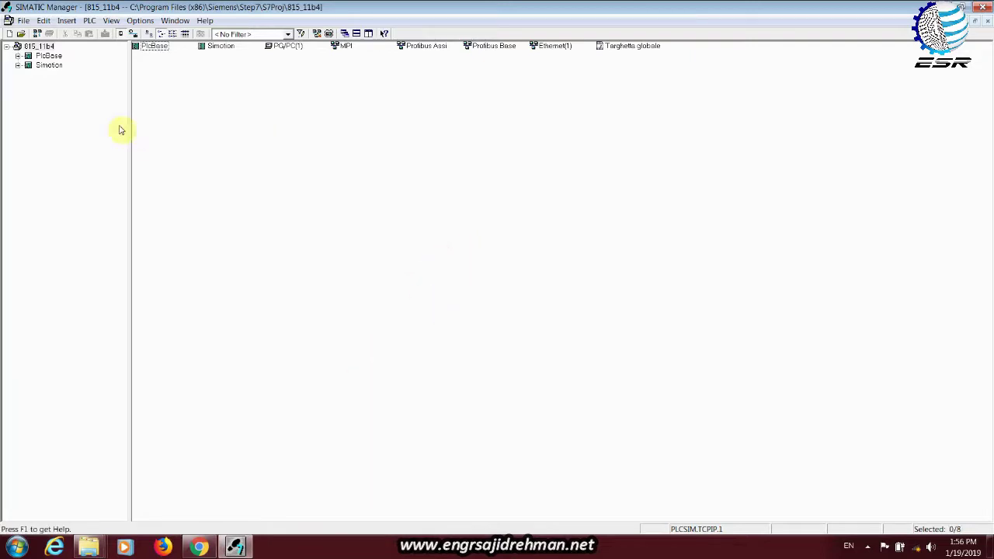
{"action": "left_click", "coordinate": [24, 21]}
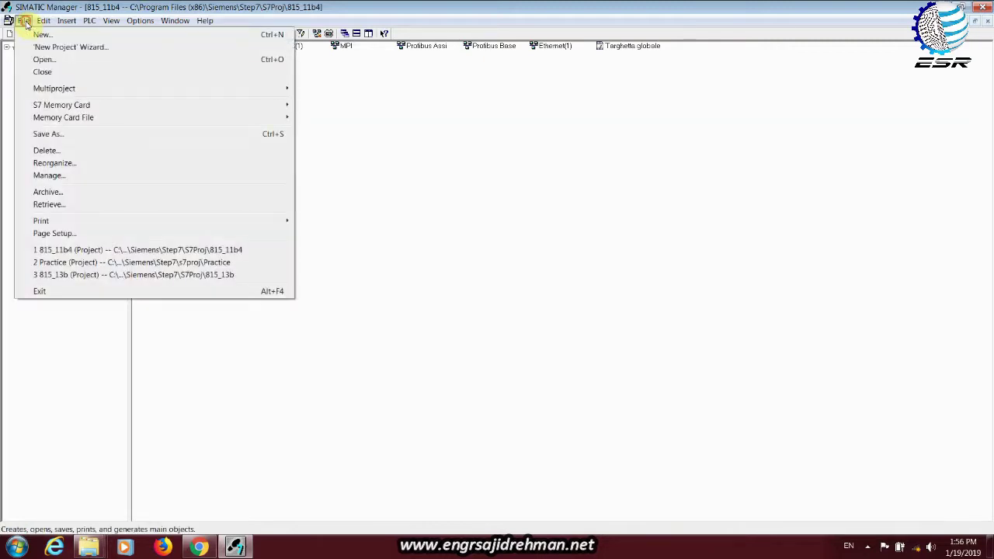
{"action": "left_click", "coordinate": [24, 21]}
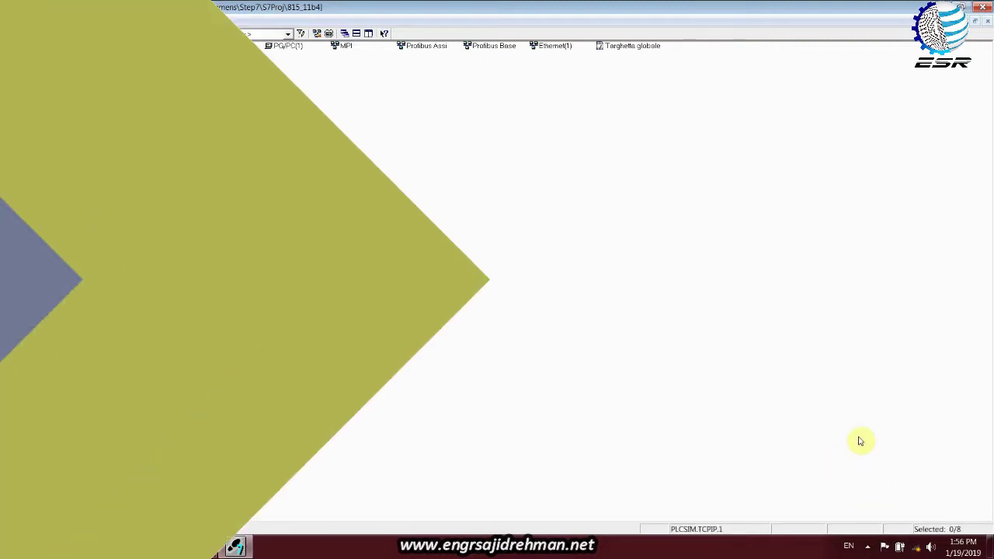